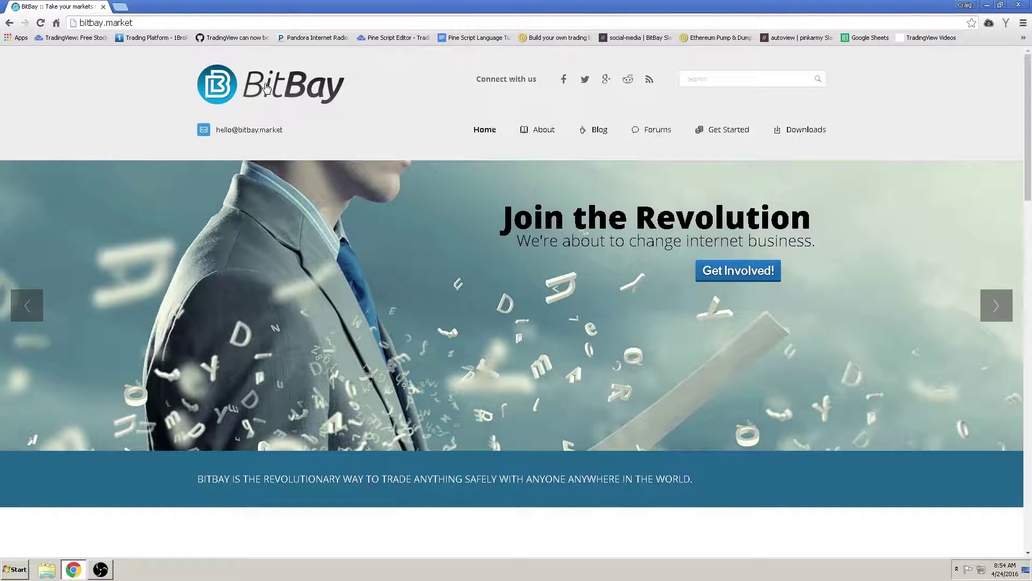
- Minimize Chrome and launch the BitBay wallet from its desktop shortcut
click(987, 5)
double_click(517, 240)
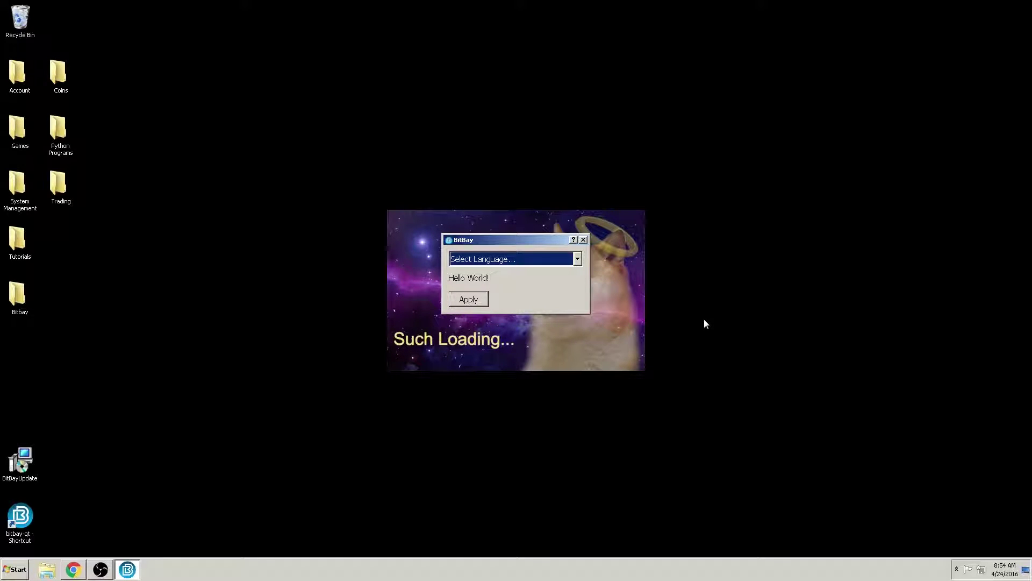
- Choose English (default) as the interface language and apply it
click(578, 259)
scroll(537, 302, down, 15)
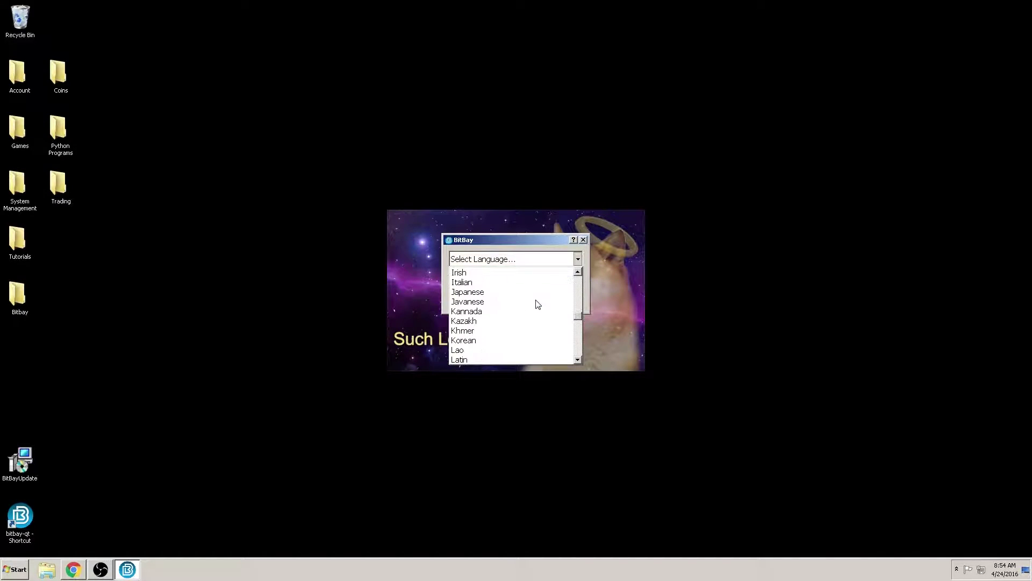
scroll(536, 307, down, 10)
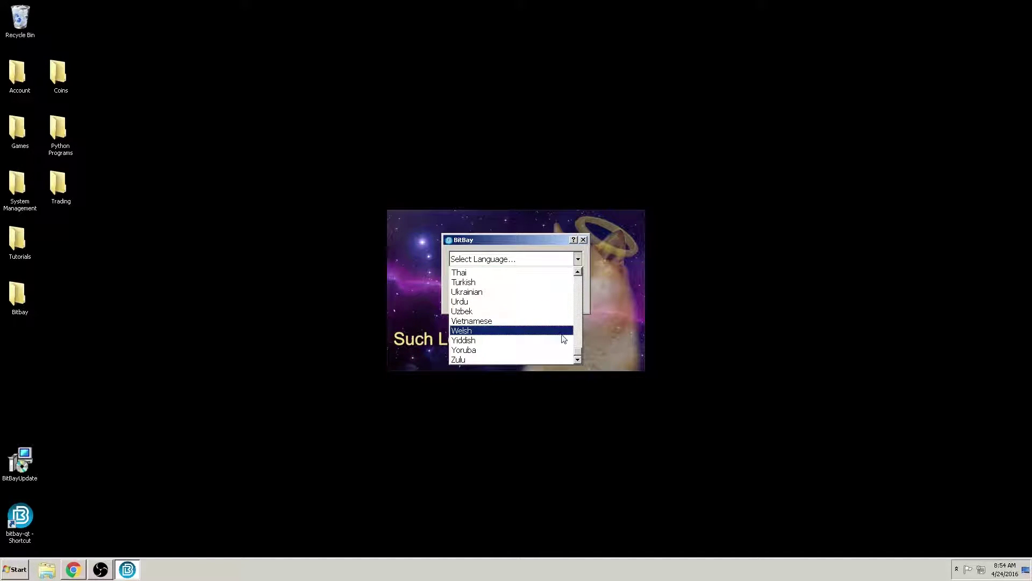
drag(579, 351, 579, 278)
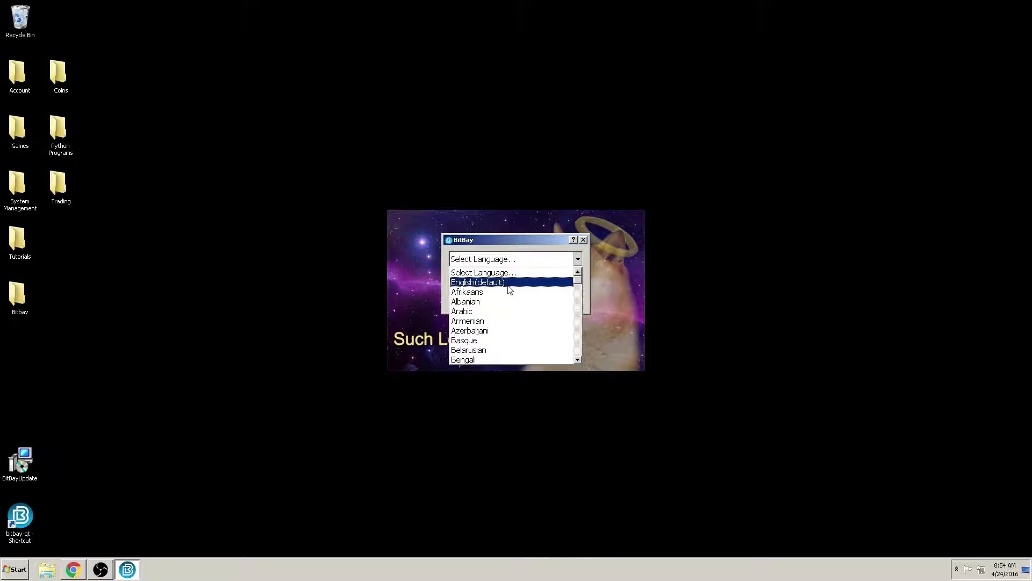
click(509, 283)
click(468, 299)
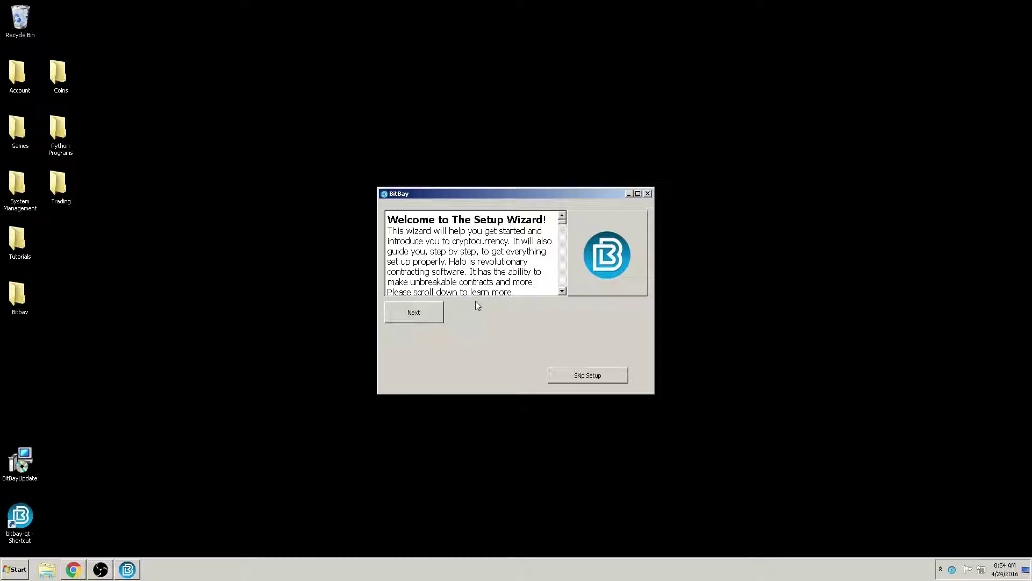
scroll(563, 222, down, 1)
drag(563, 222, 530, 266)
scroll(529, 266, down, 10)
scroll(528, 270, down, 2)
scroll(528, 269, up, 4)
scroll(528, 270, down, 2)
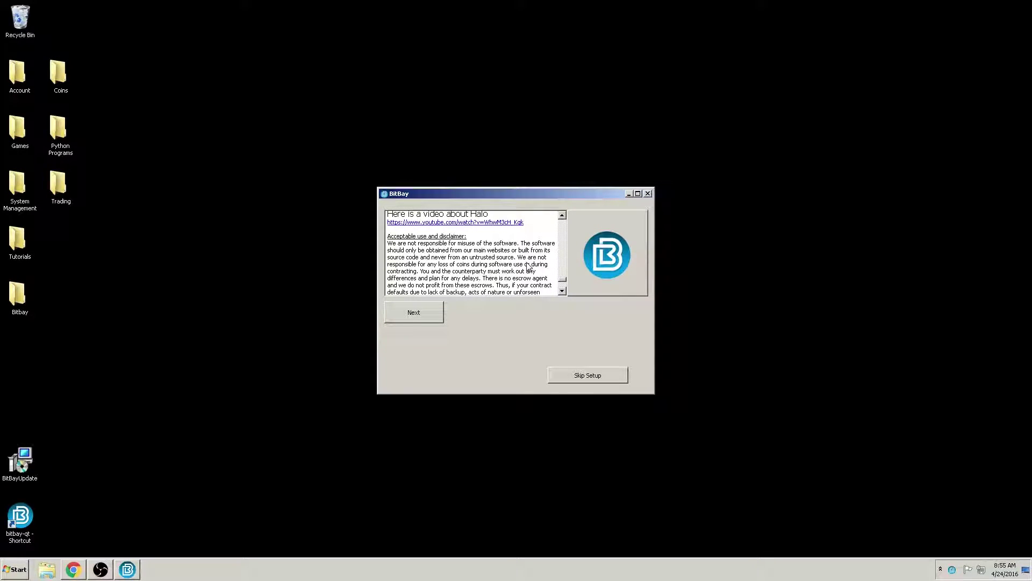
scroll(527, 266, down, 1)
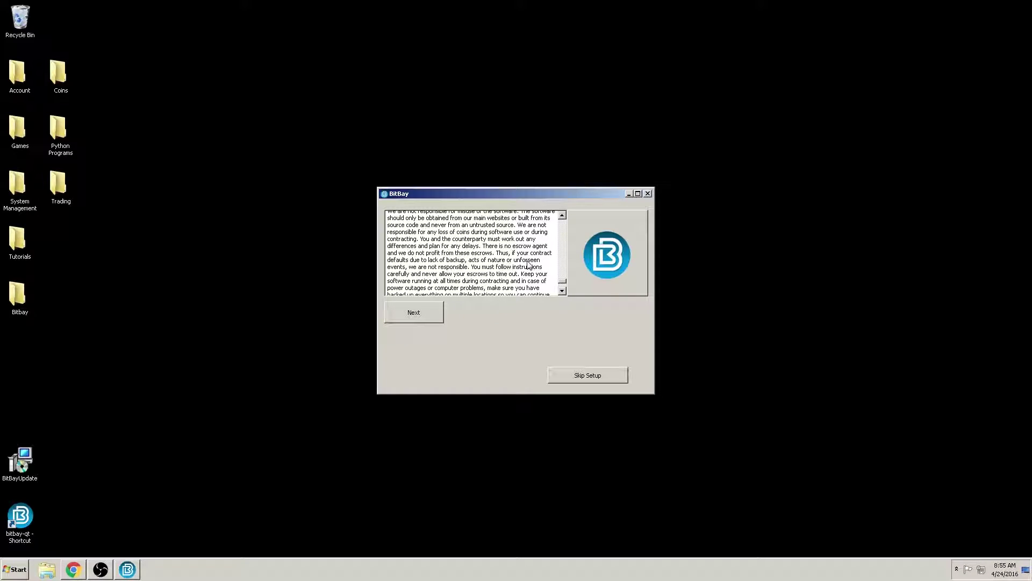
scroll(529, 265, down, 4)
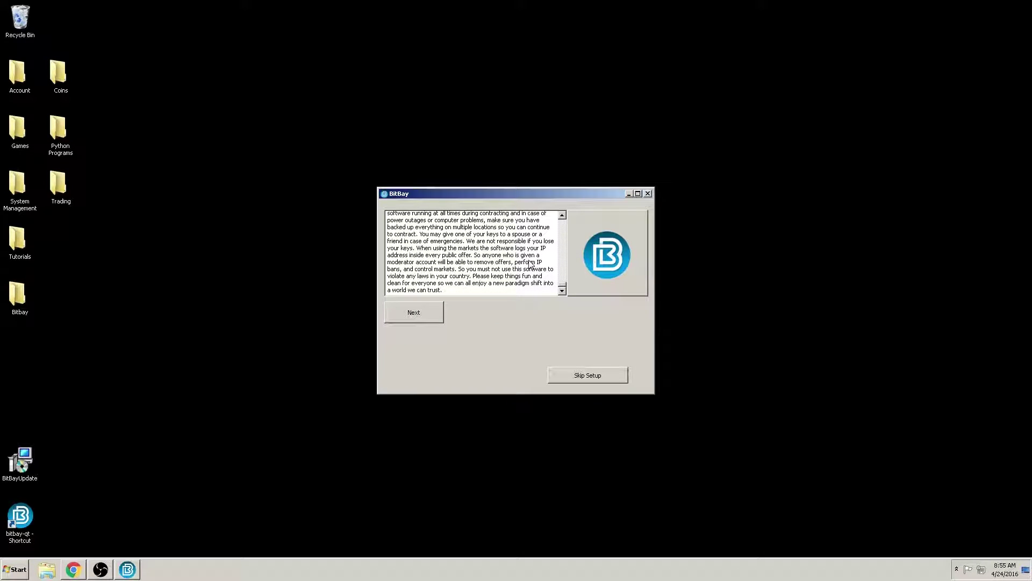
- Continue past the disclaimer to the Create your account page
click(425, 316)
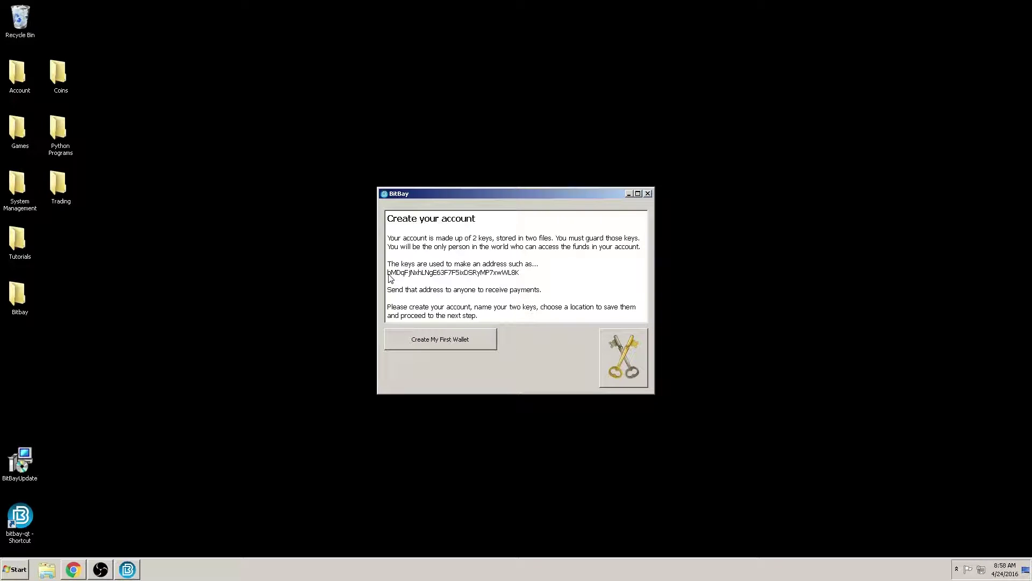
- Start Create My First Wallet so the key1 save dialog appears
click(465, 338)
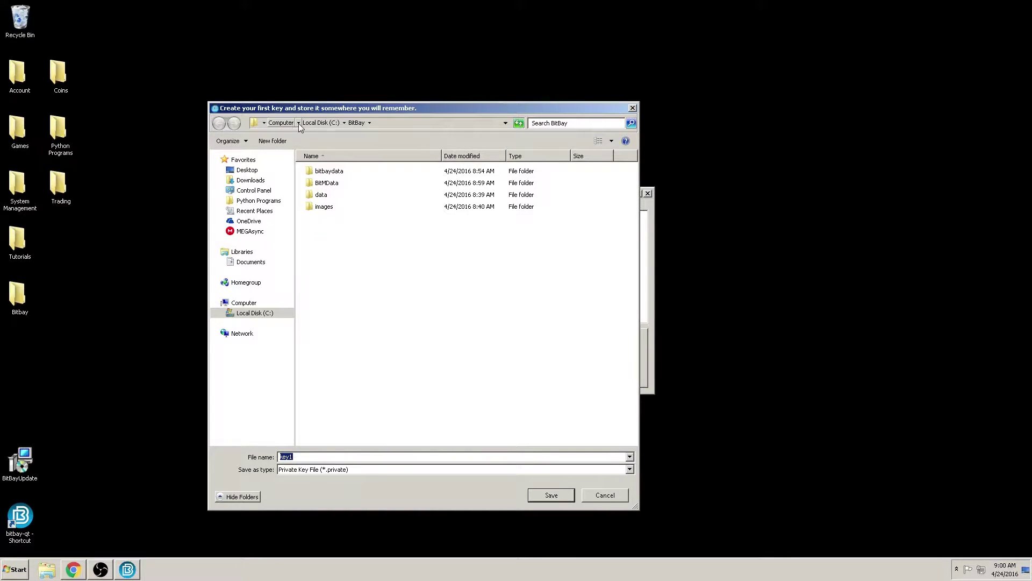
- Create a new folder named 'Test key1' on the Desktop
click(247, 169)
right_click(370, 321)
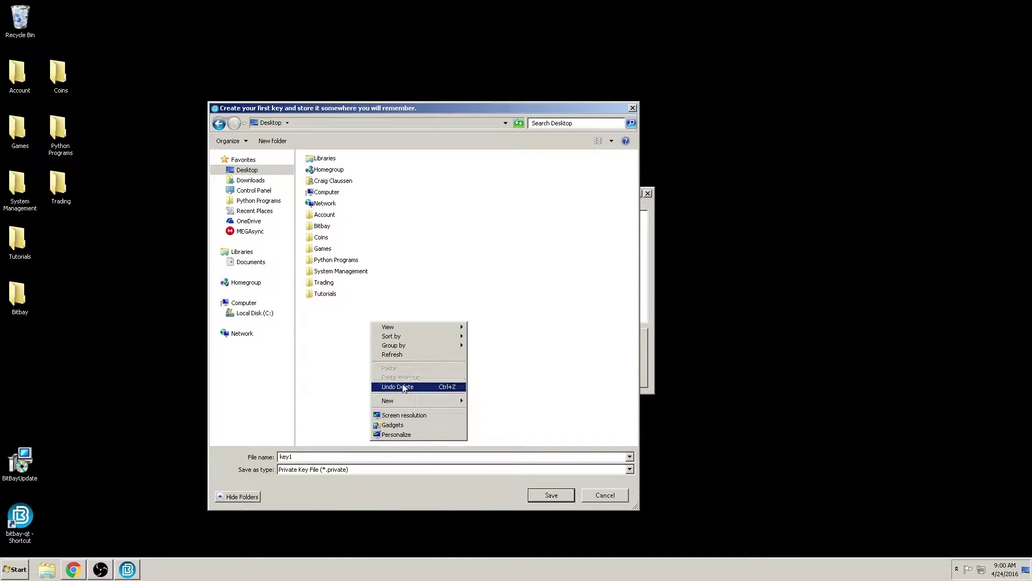
mouse_move(411, 401)
click(484, 402)
text(Test key)
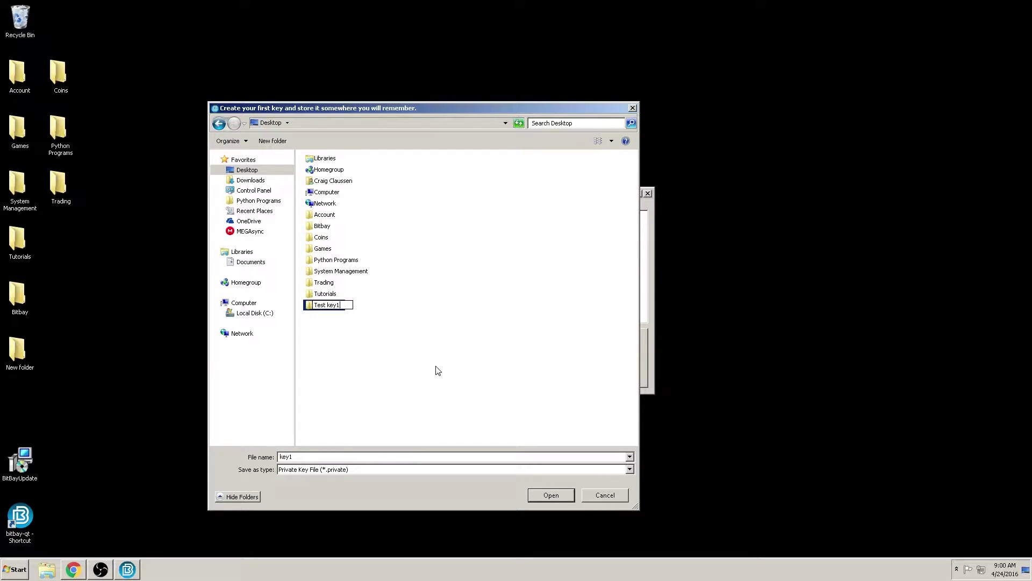
text(1)
key(Return)
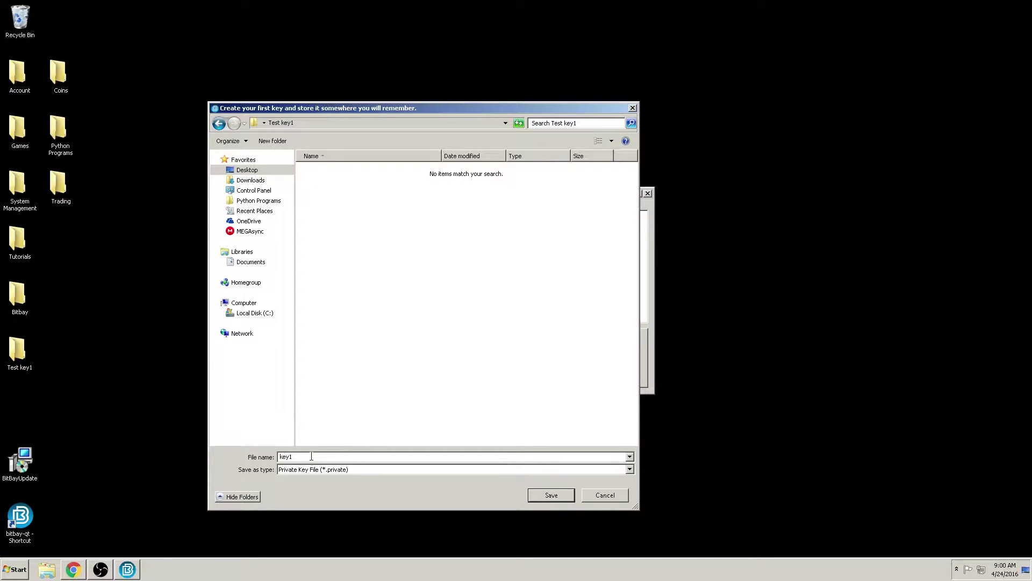
- Save the first key as 'Sword' in the Test key1 folder
key(shift+Home)
text(Sword)
click(539, 496)
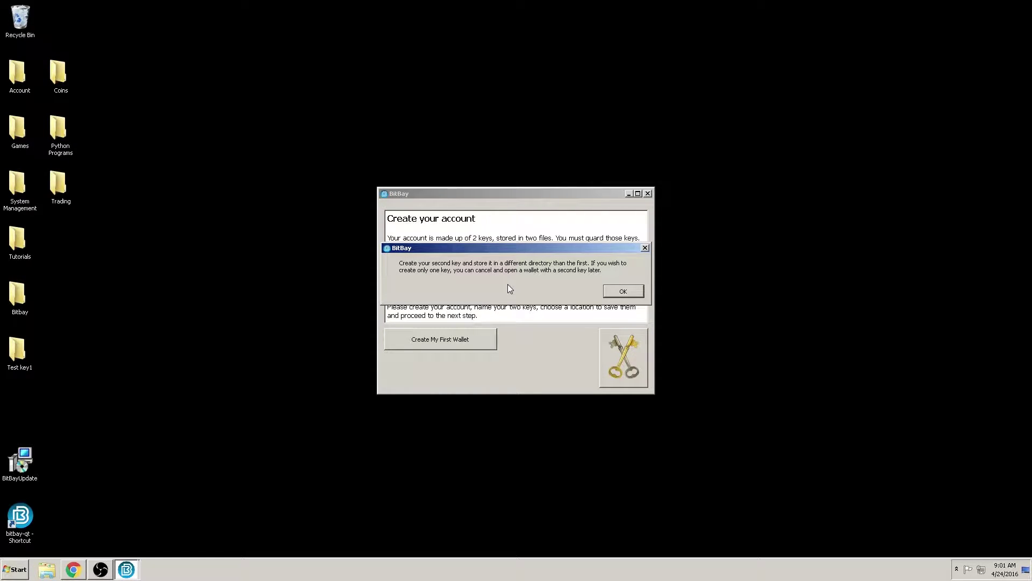
- Acknowledge the second-key prompt and create a 'Test key2' folder on the Desktop
click(611, 294)
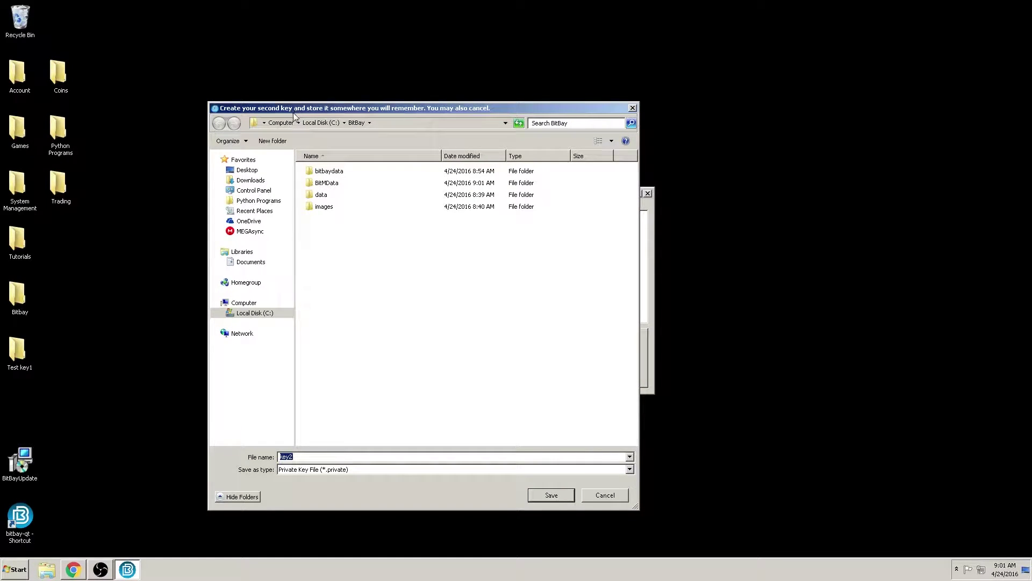
click(253, 171)
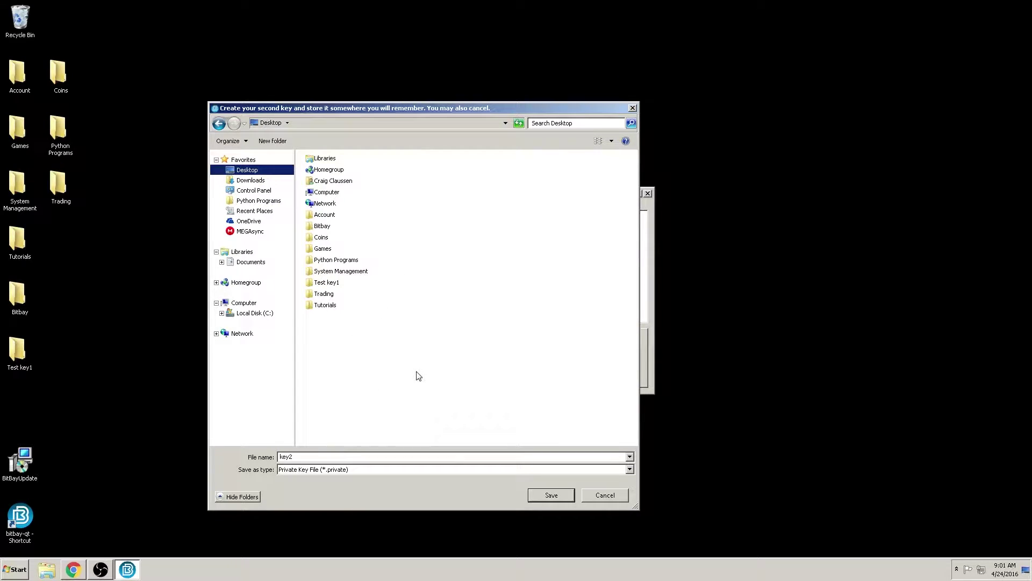
right_click(382, 367)
click(435, 442)
text(Test key2)
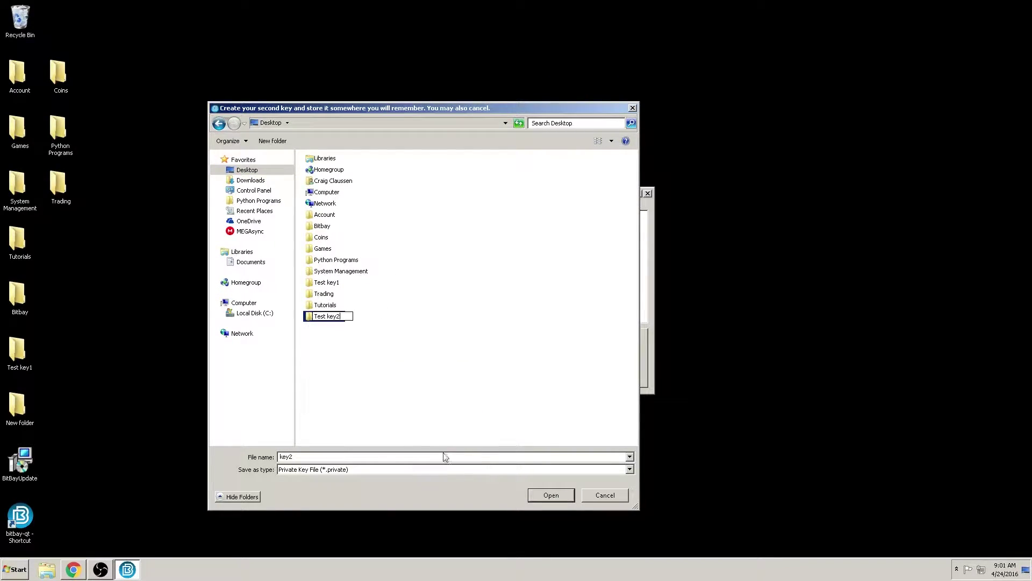
key(Return)
- Save the second key as 'Fish' inside the Test key2 folder
double_click(329, 318)
text(F)
text(oo)
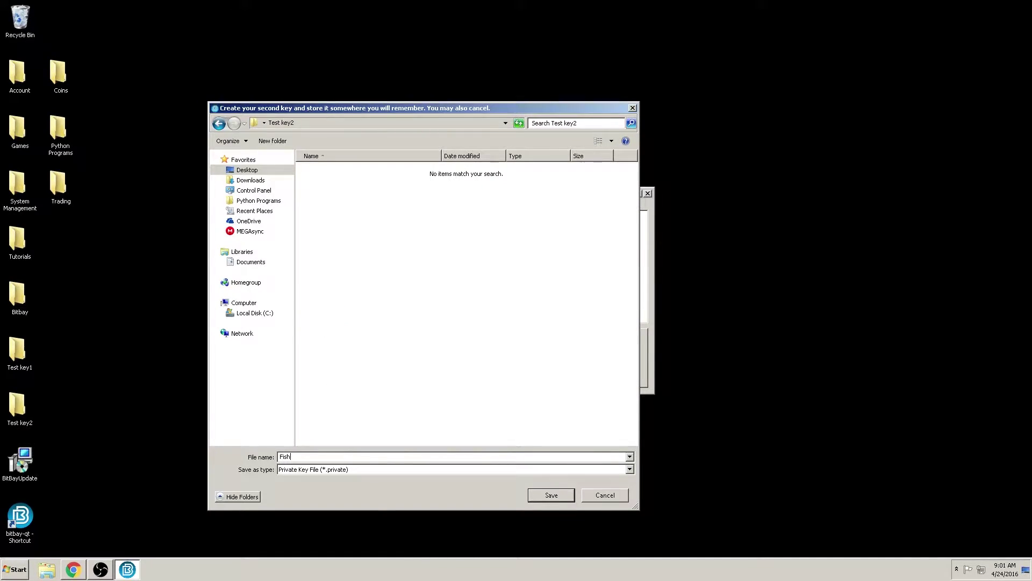
click(569, 492)
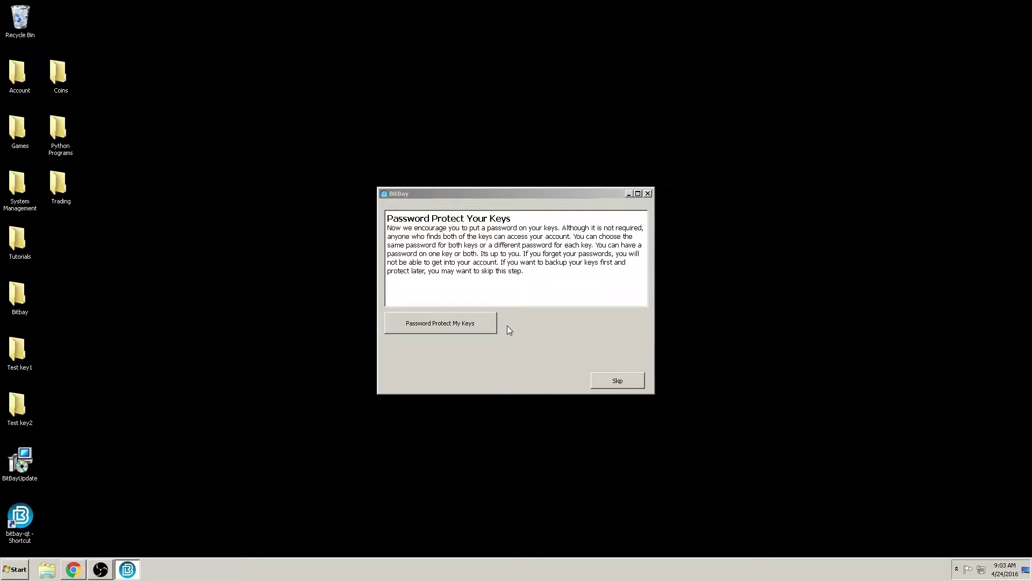
- Begin password protection and set and confirm a password for Sword.private
click(439, 322)
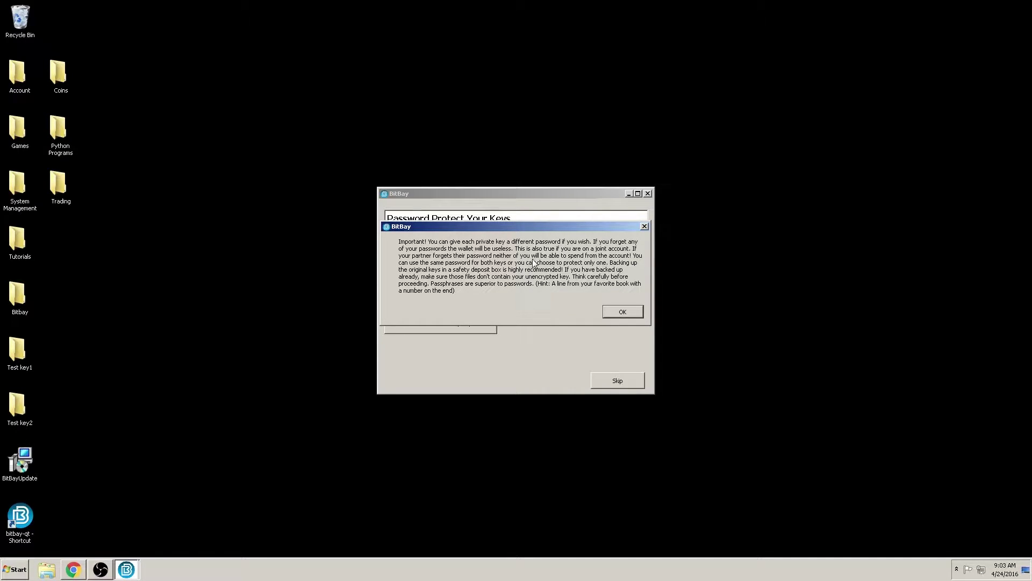
key(Return)
text(•••)
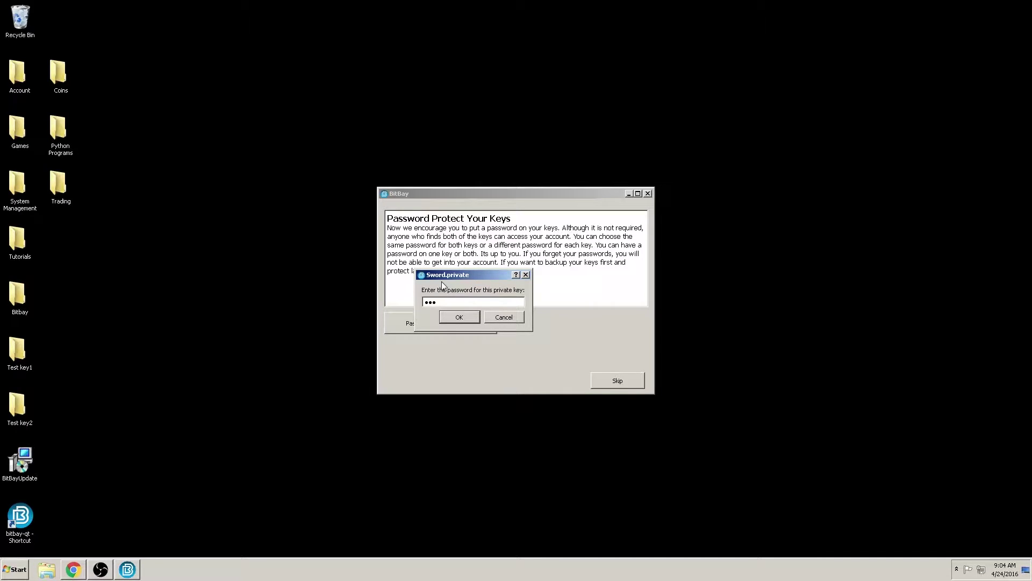
key(Return)
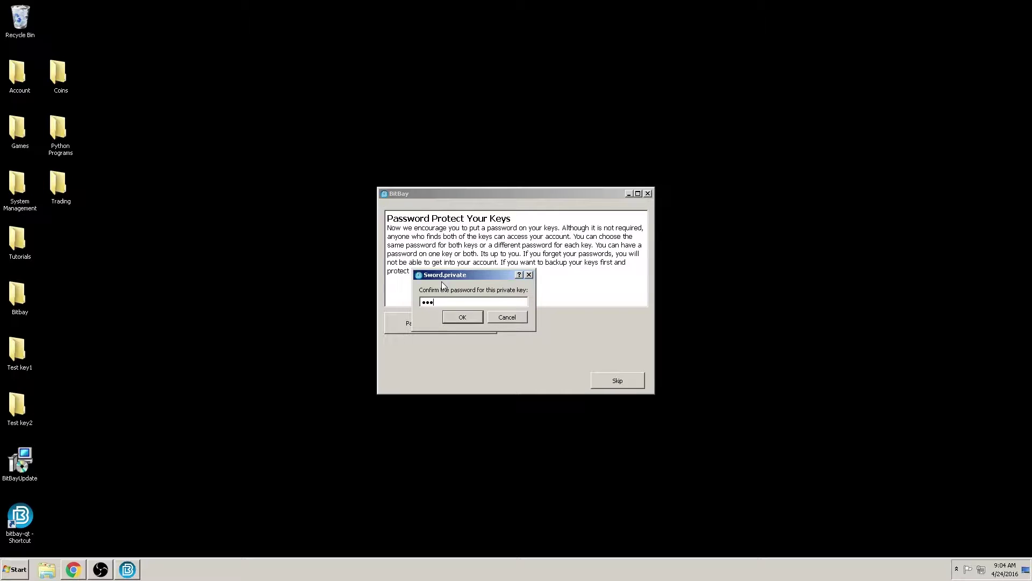
key(Return)
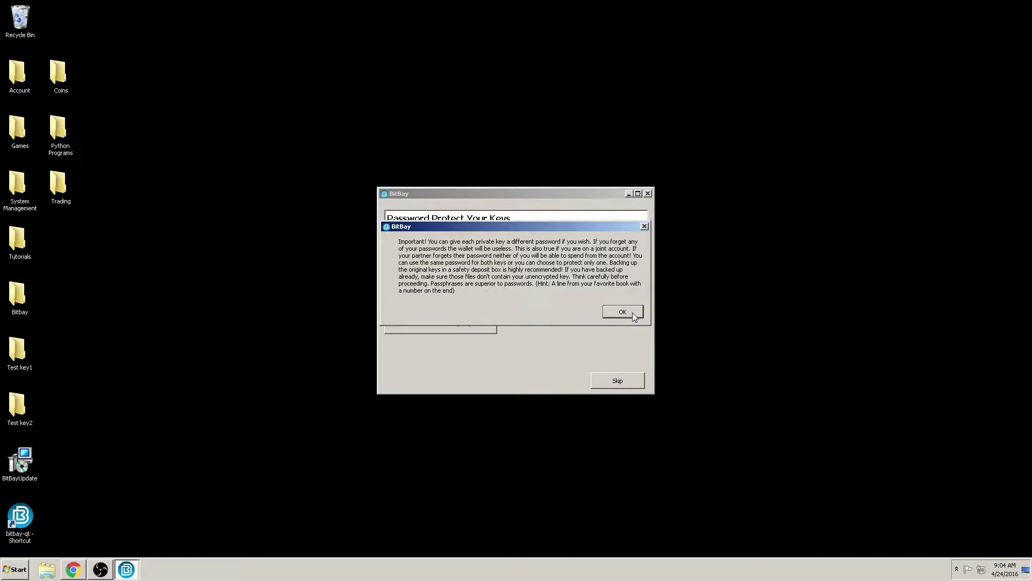
- Set the password for the Fish.private key
click(623, 312)
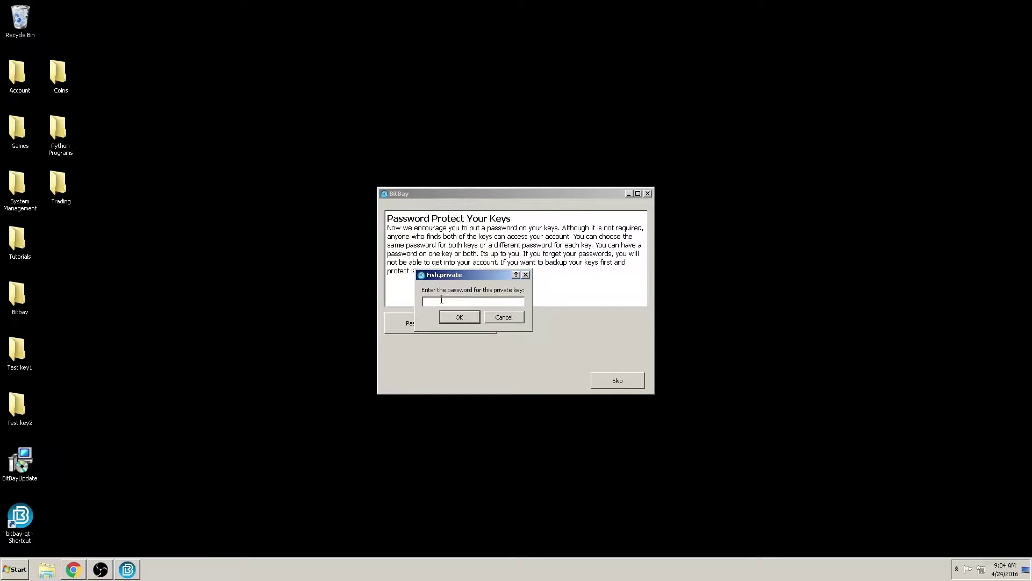
text(•••)
key(Return)
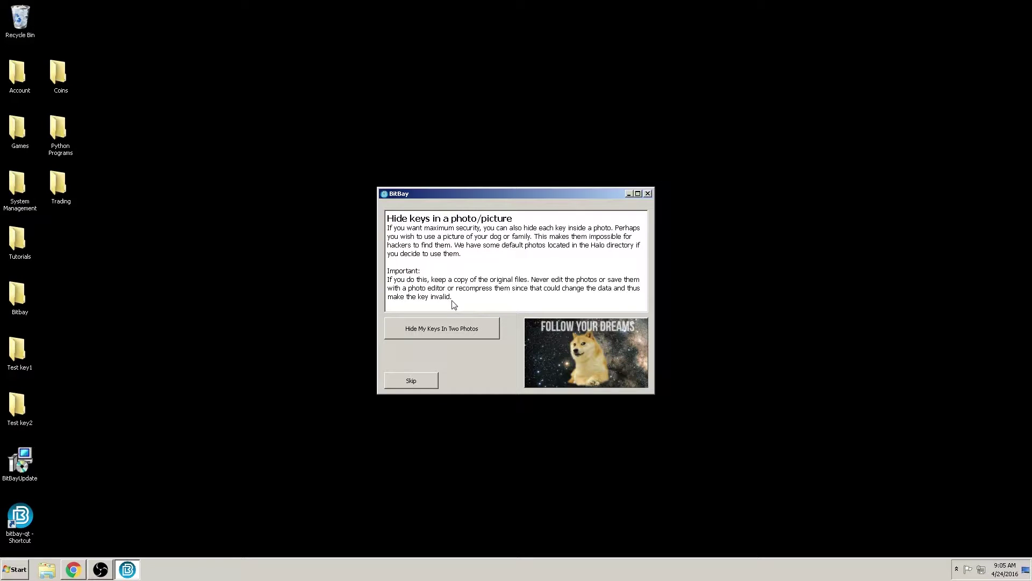
- Skip hiding keys in photos and back up the key files to the Desktop
click(419, 381)
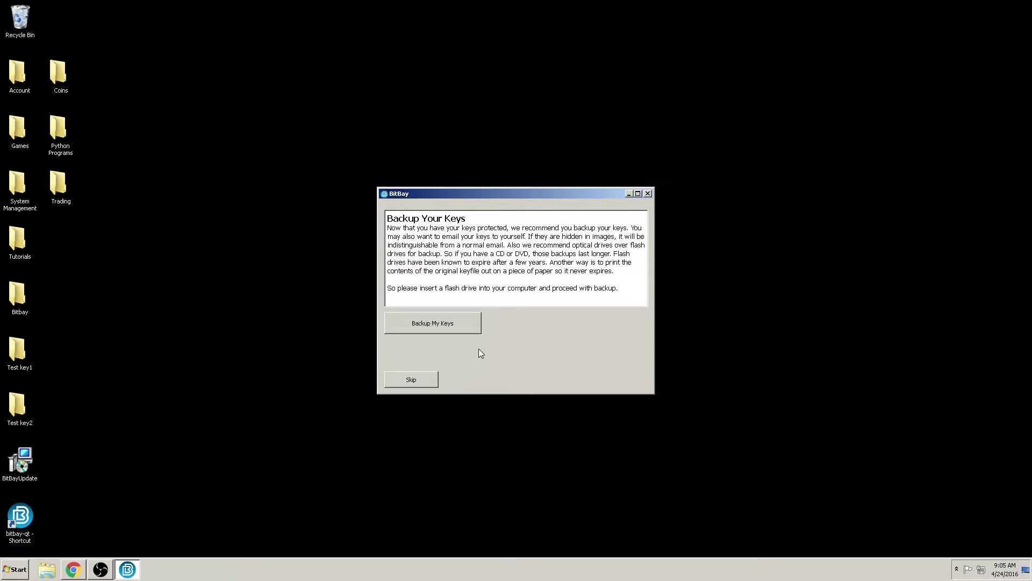
click(426, 326)
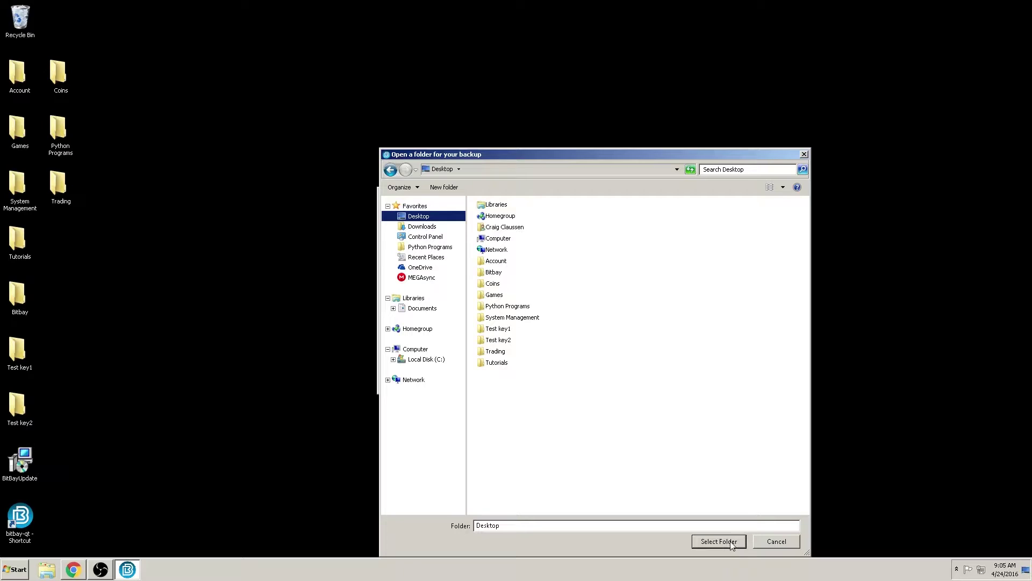
click(731, 543)
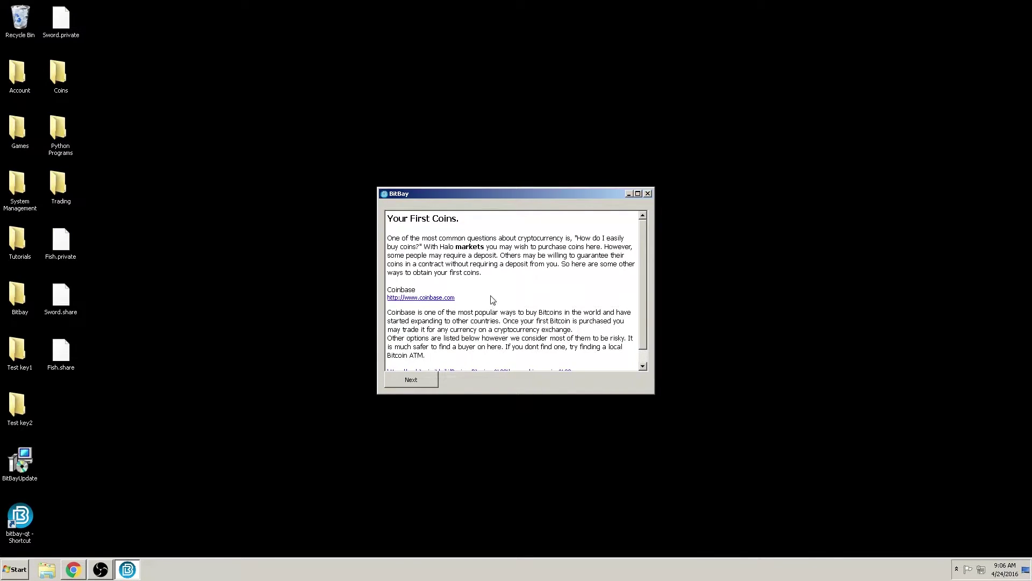
- Scroll through the Your First Coins tips and continue to the Setup an email page
scroll(498, 307, down, 1)
scroll(500, 309, up, 1)
scroll(535, 315, down, 1)
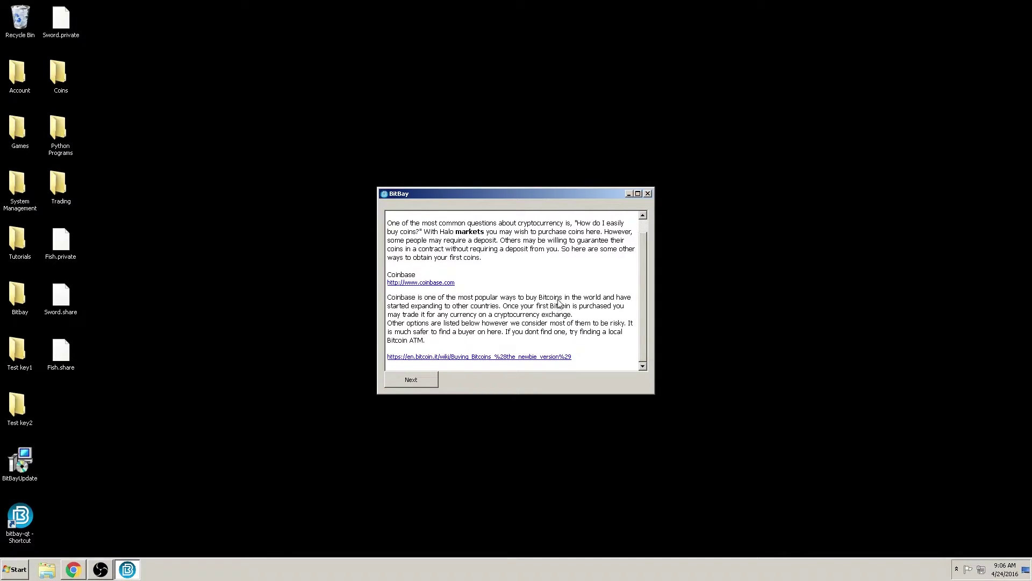
scroll(559, 304, up, 1)
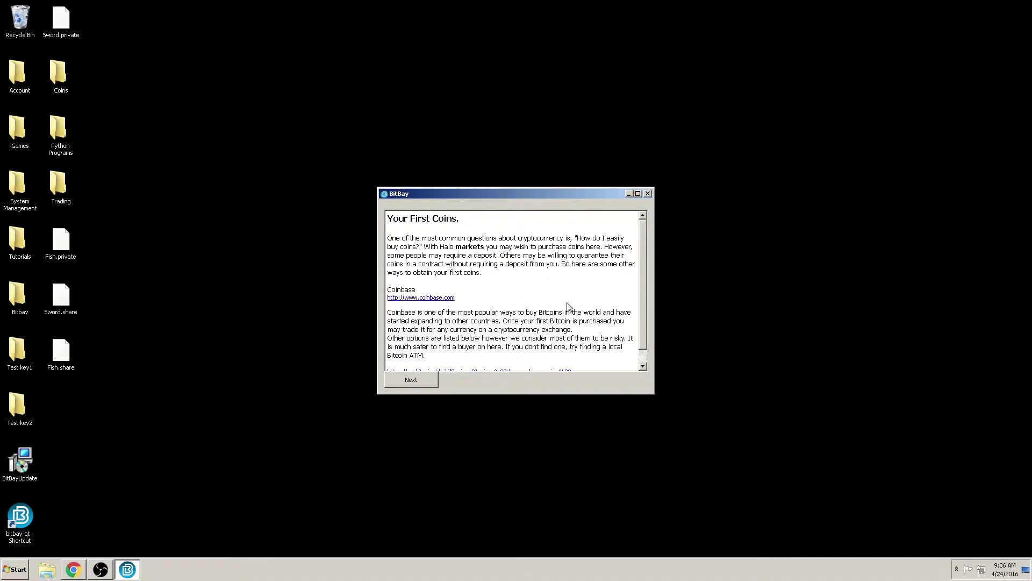
scroll(569, 307, down, 1)
click(425, 383)
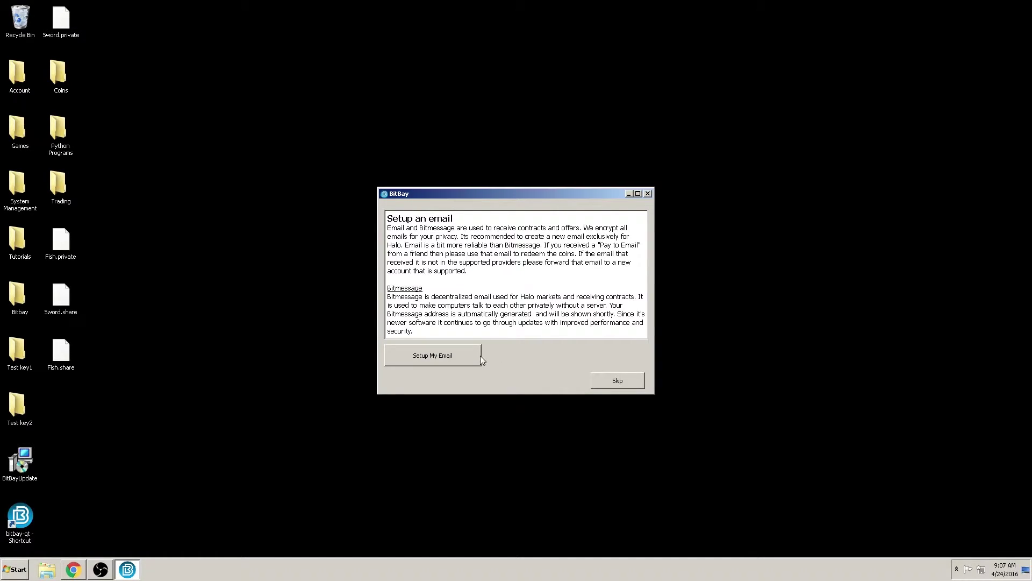
- Choose Setup My Email to bring up the Halo email address prompt
click(464, 357)
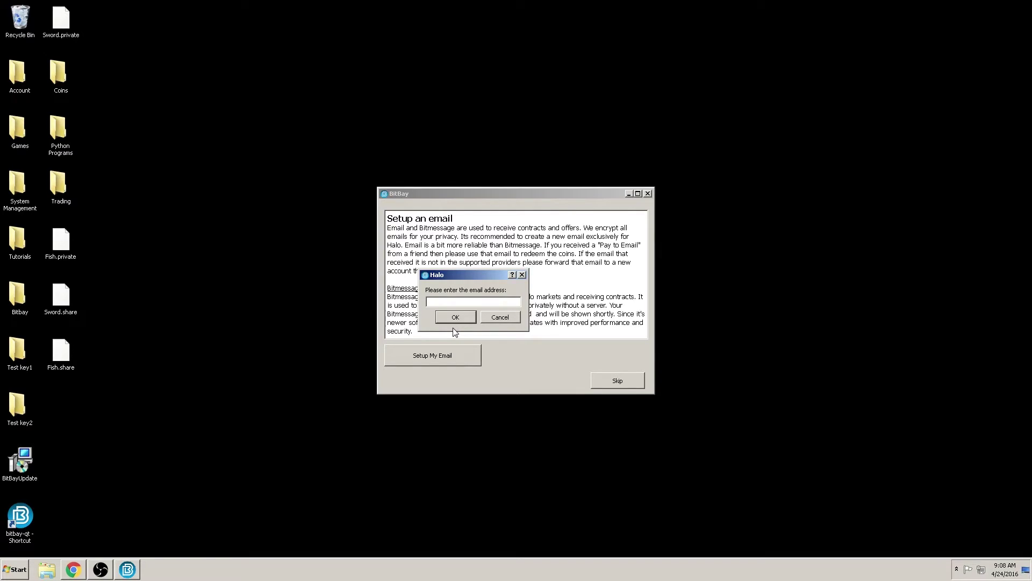
- Enter the Gmail address and paste its password, then acknowledge the Authentication Success message
click(458, 321)
key(ctrl+v)
click(469, 320)
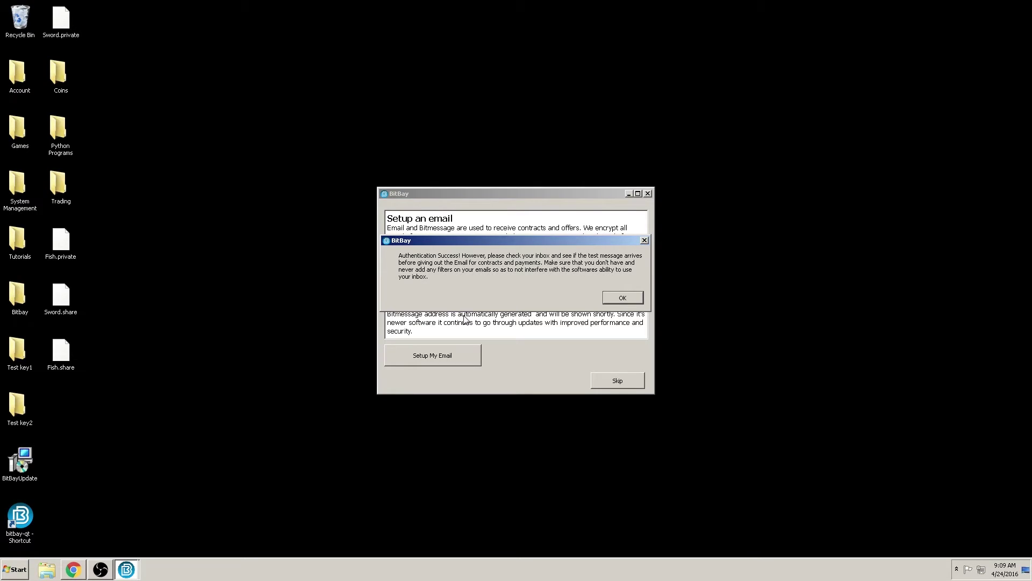
click(622, 299)
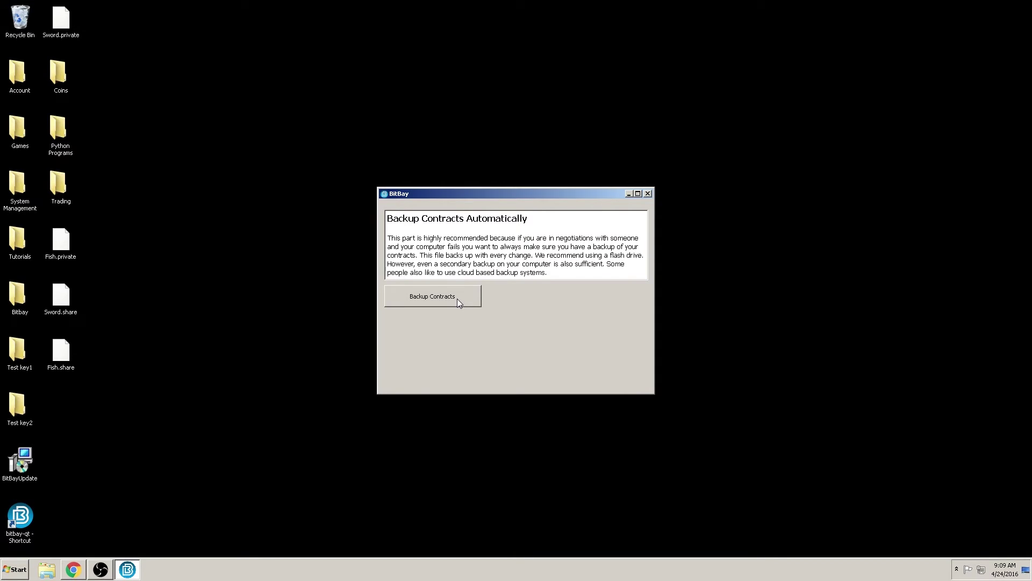
- Save the contracts backup as ContractsBackup in C:\BitBay, then return to the main Halo wallet
click(458, 302)
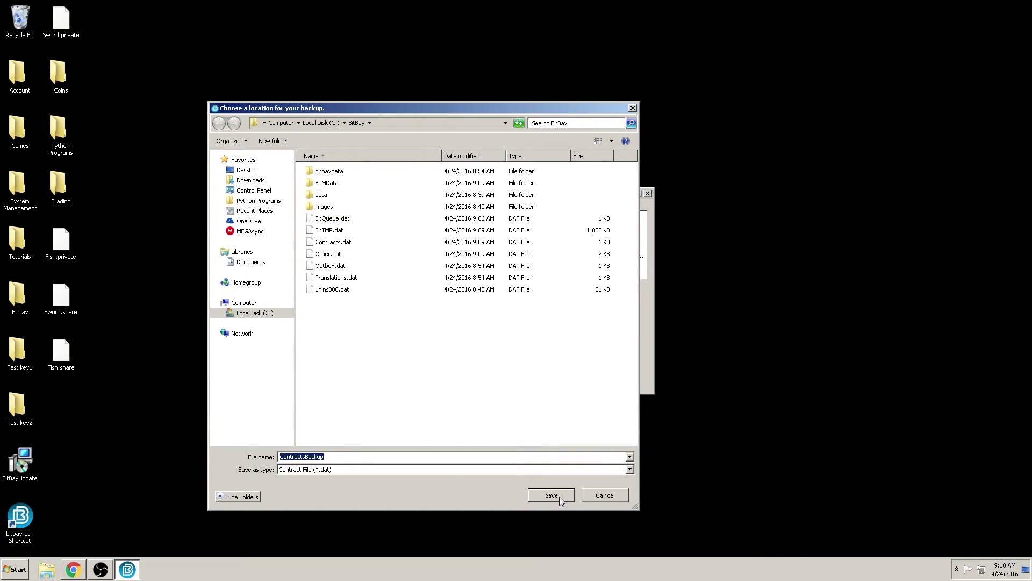
click(552, 495)
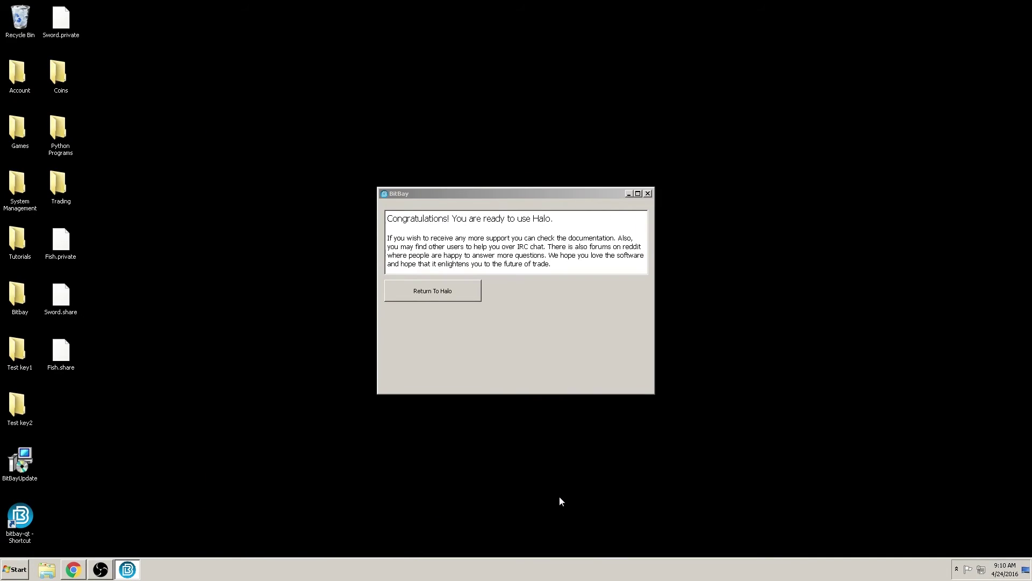
click(459, 297)
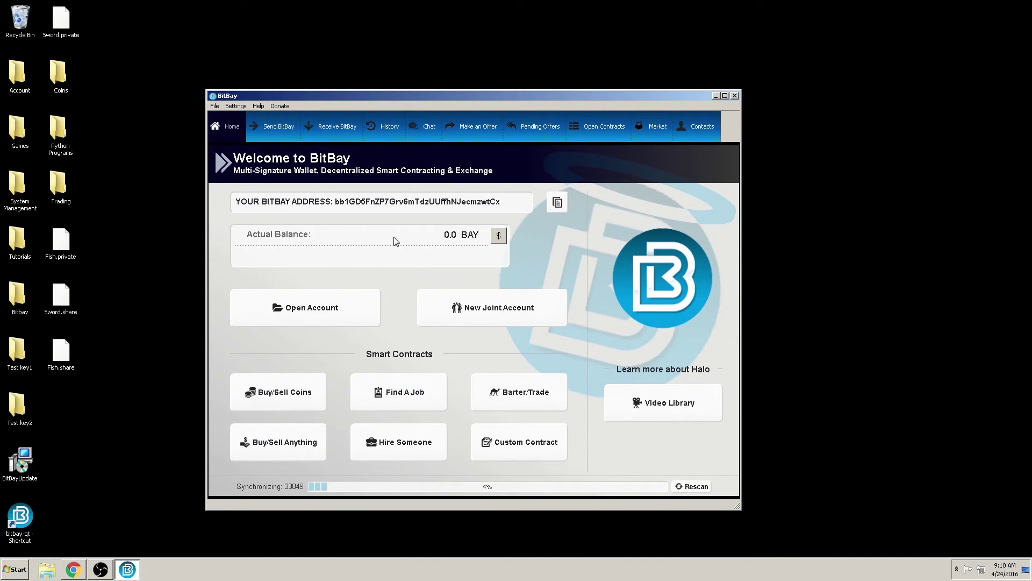
click(261, 106)
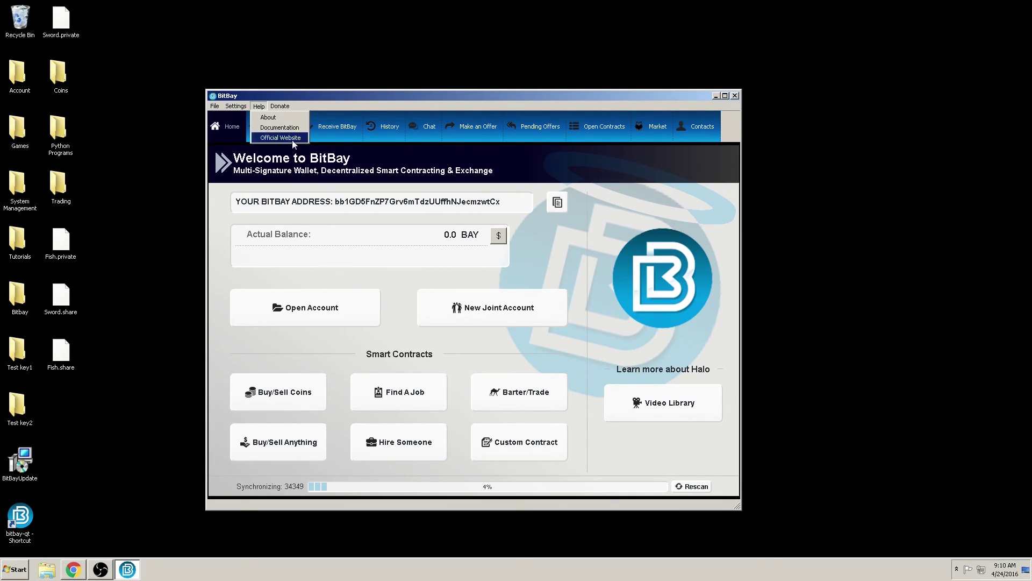
click(406, 291)
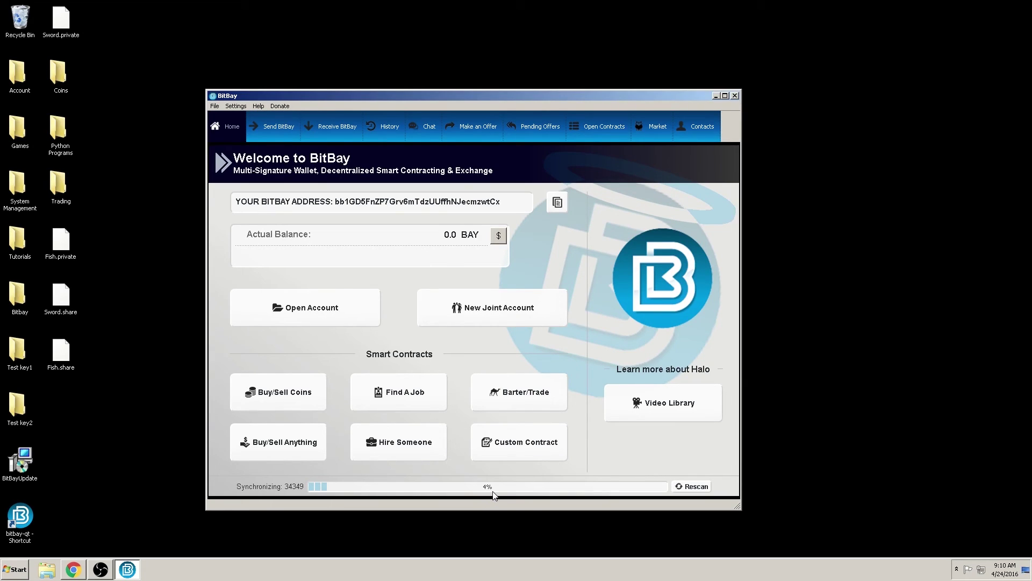